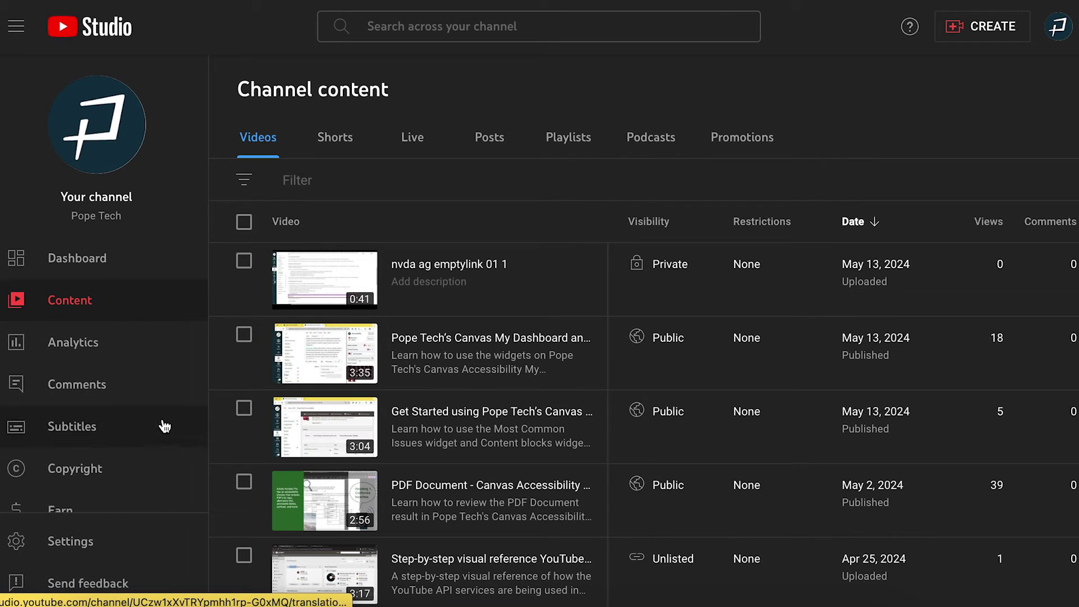
- Open the channel's subtitles list and go to the subtitles of the video "nvda ag emptylink 01 1"
click(106, 437)
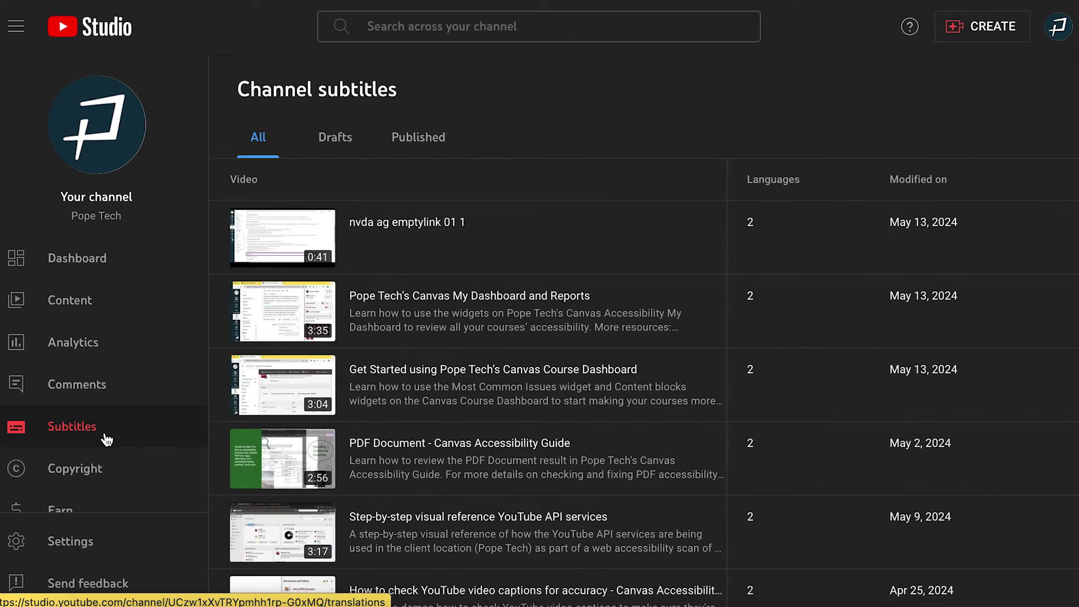
click(381, 232)
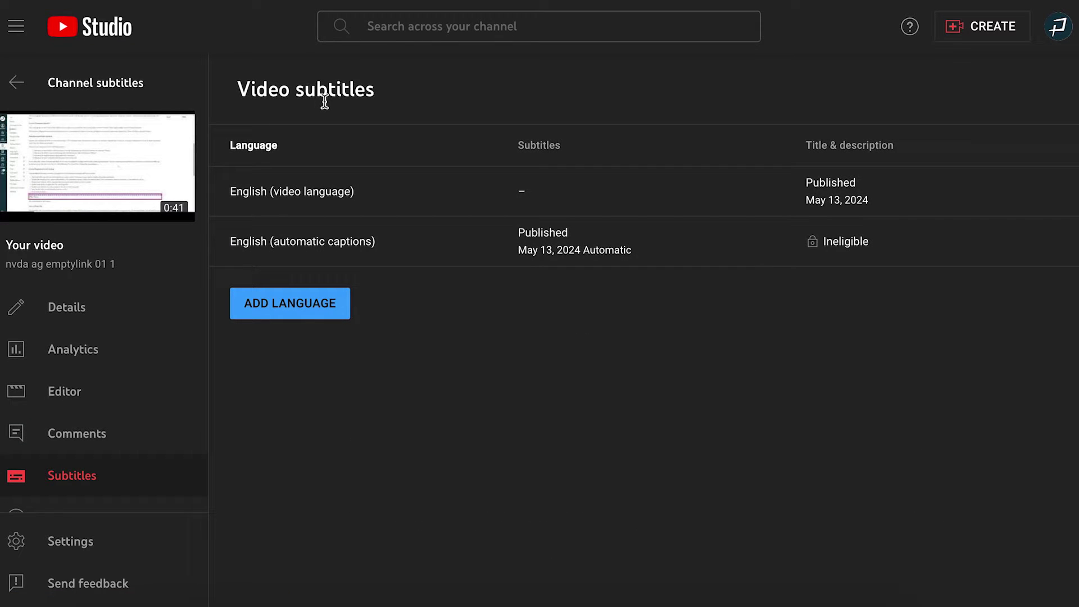
triple_click(316, 192)
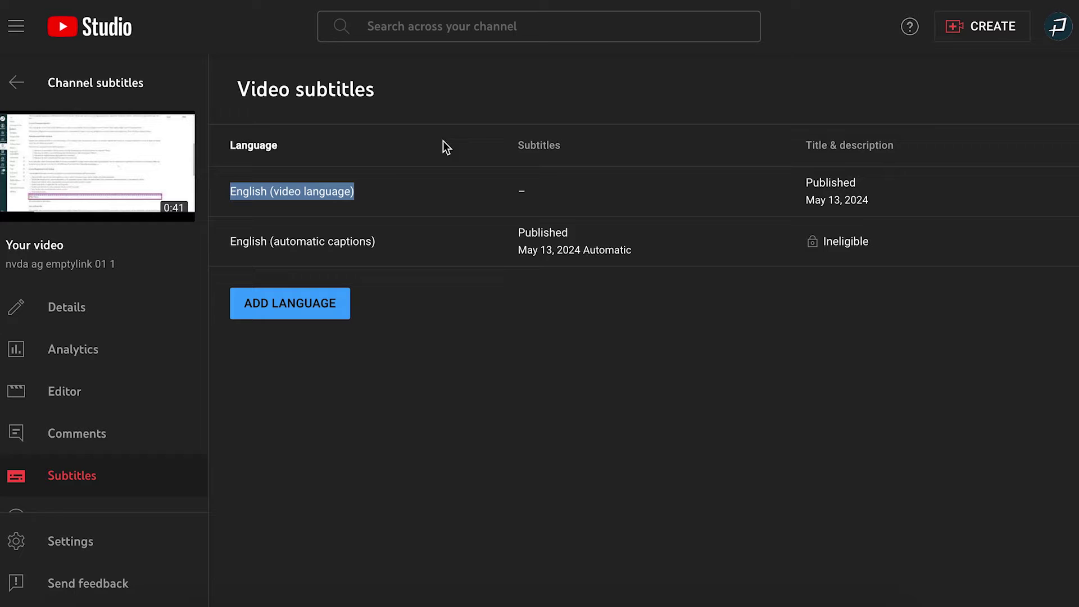
mouse_move(613, 174)
double_click(361, 243)
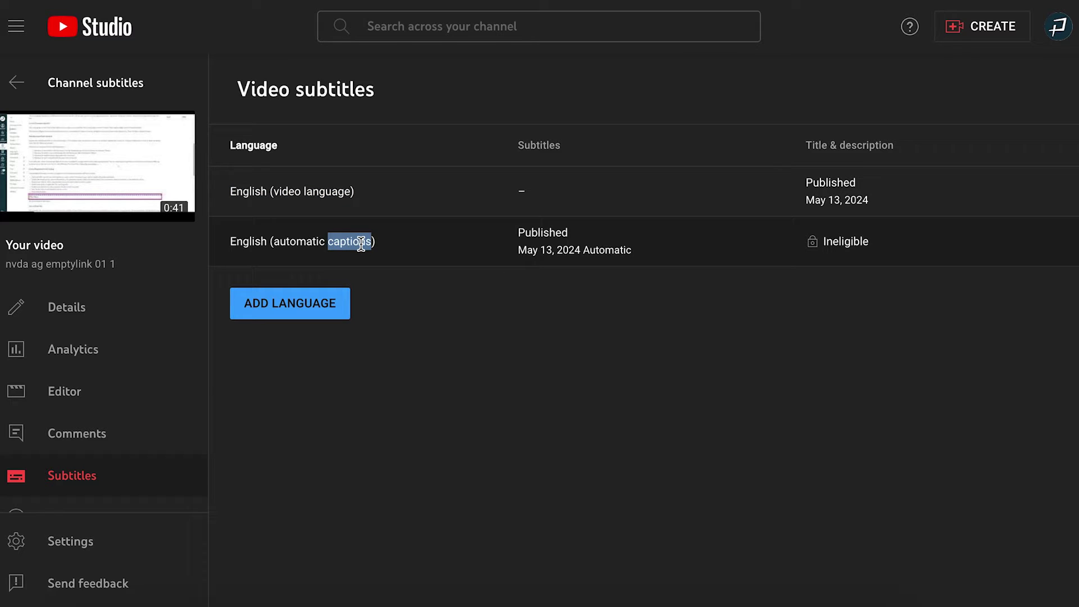
triple_click(361, 243)
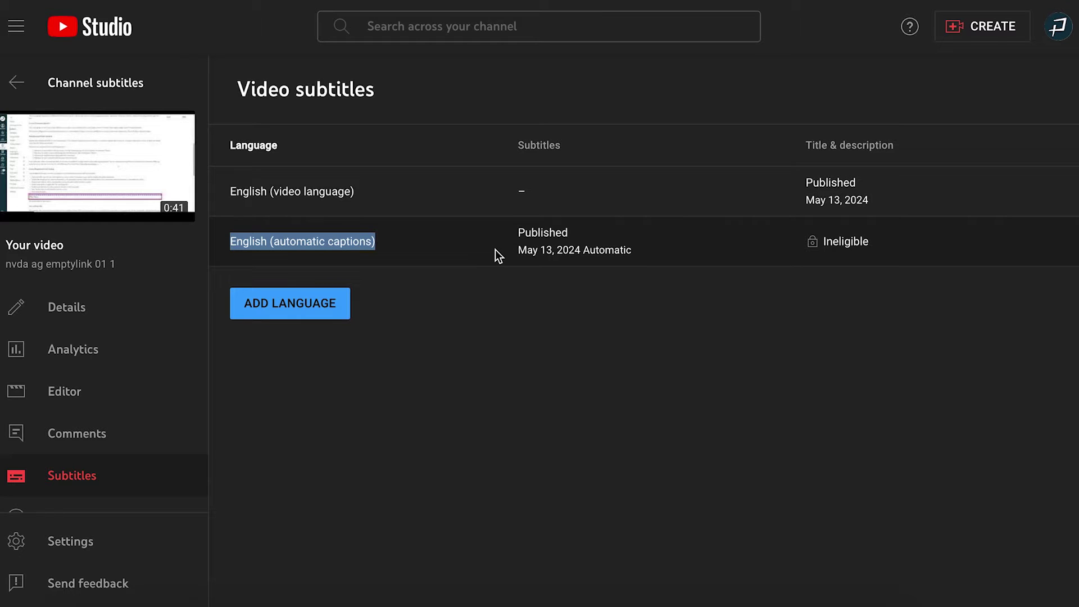
click(466, 192)
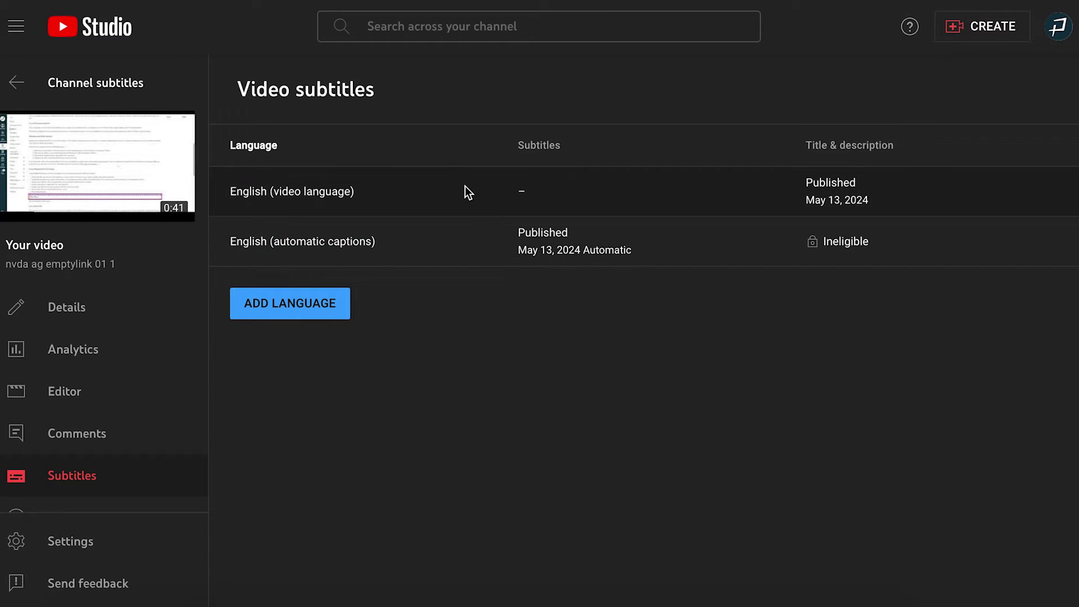
- Add captions to English (video language) by uploading Untitled.srt from the Desktop with timing, and discard the changes
click(532, 196)
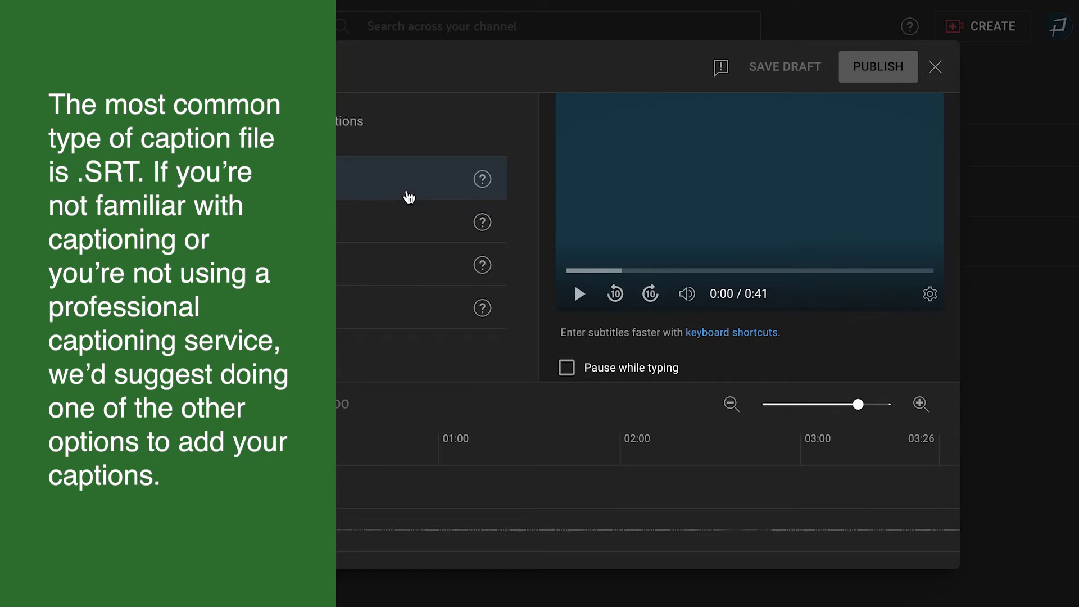
click(409, 197)
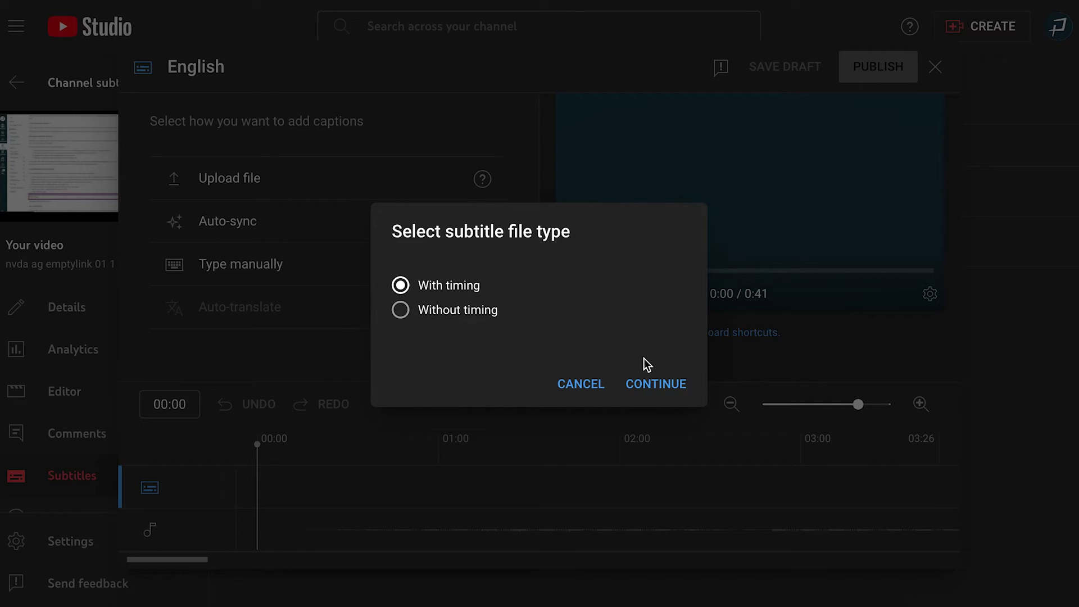
click(653, 385)
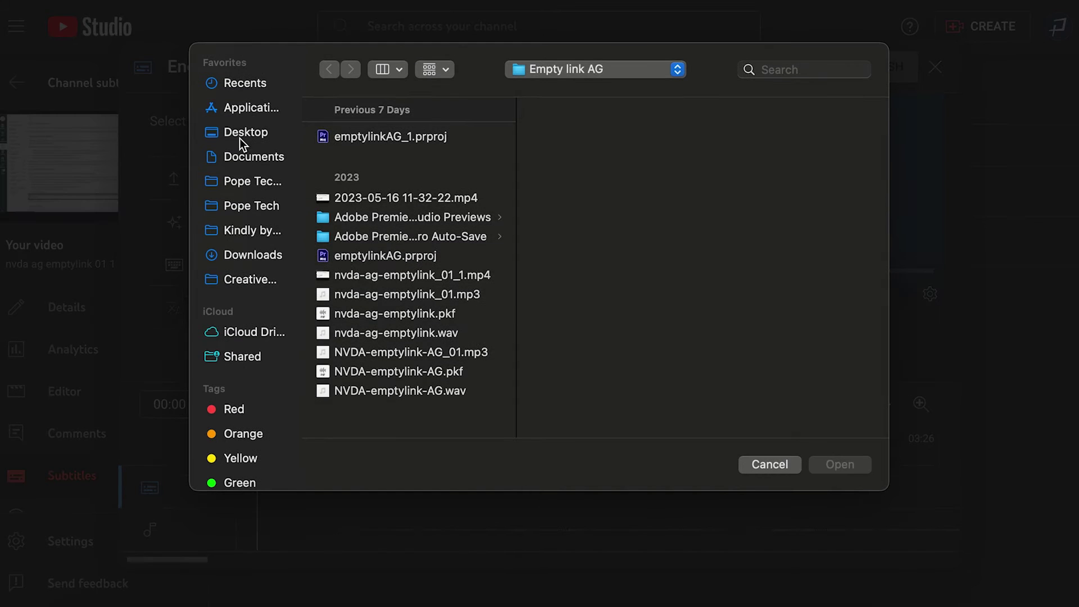
click(240, 138)
scroll(347, 155, down, 10)
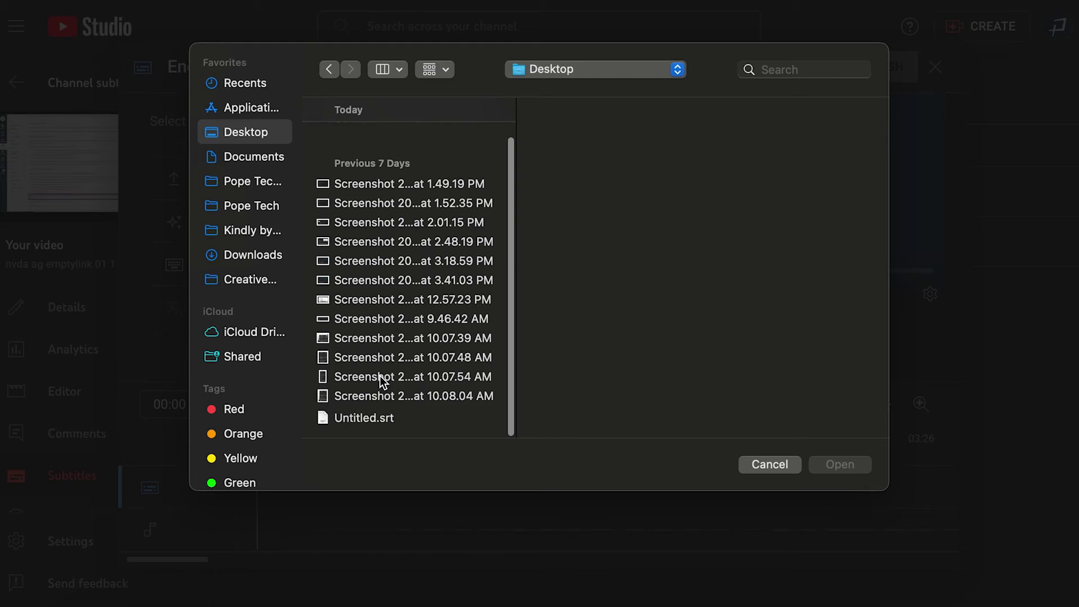
double_click(368, 419)
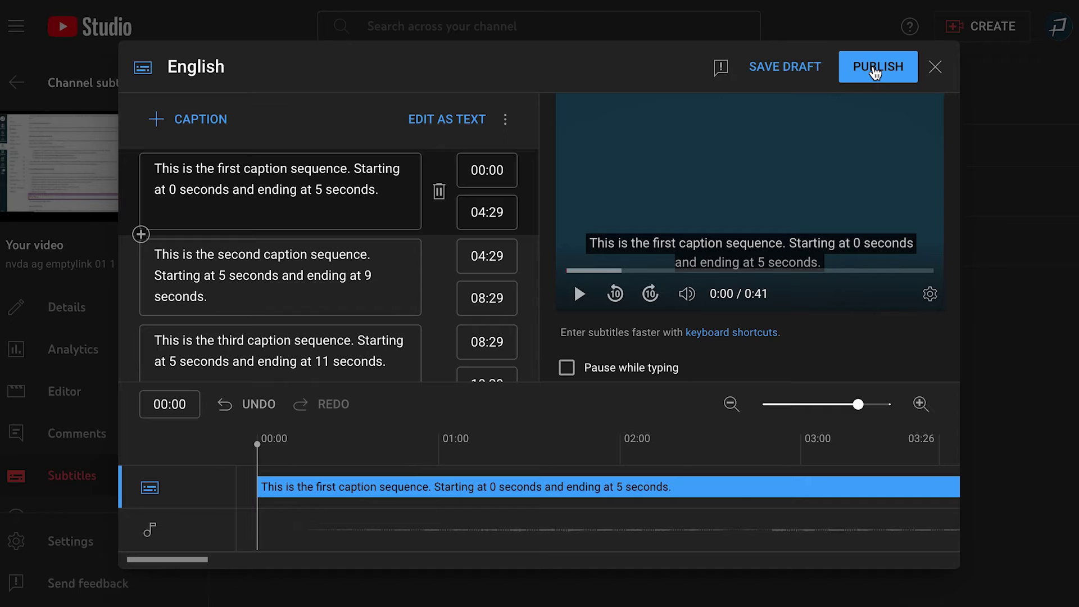
click(935, 66)
click(387, 355)
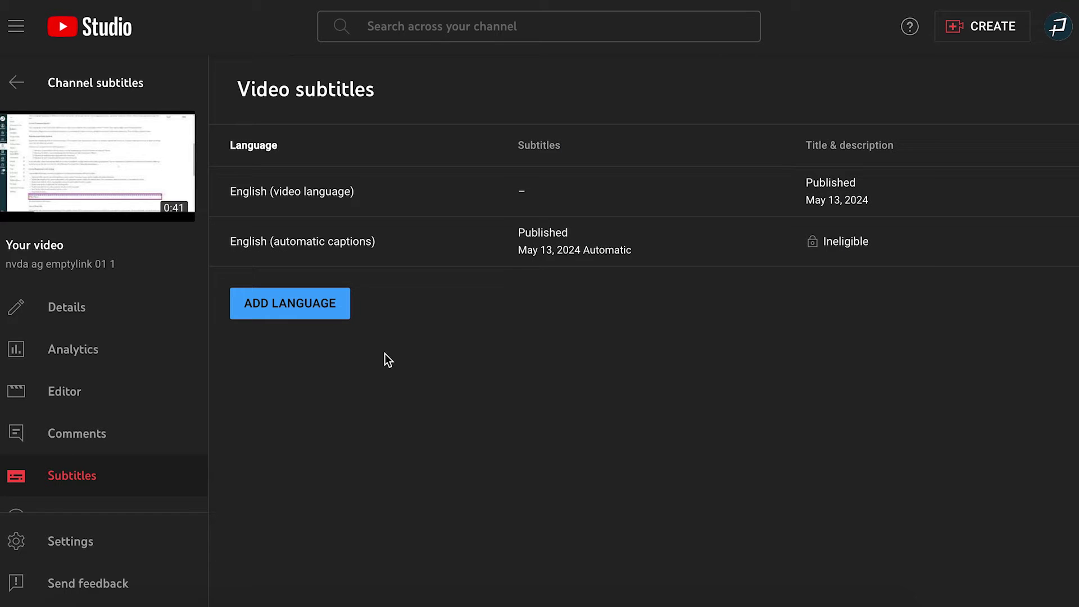
- Add English (video language) captions with Auto-sync by pasting the copied transcript, and discard the changes
click(532, 186)
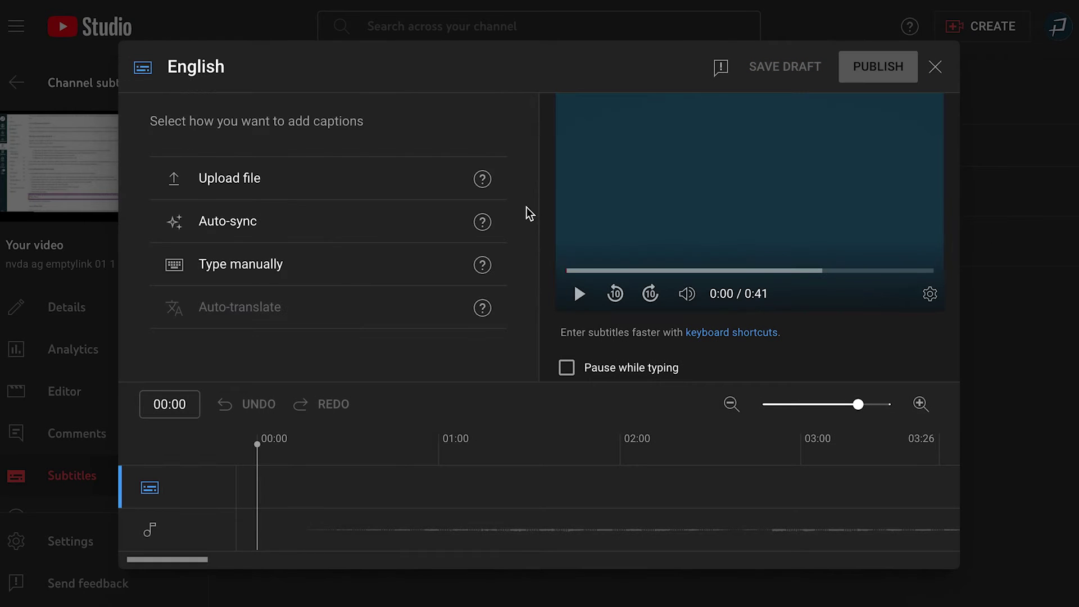
click(298, 233)
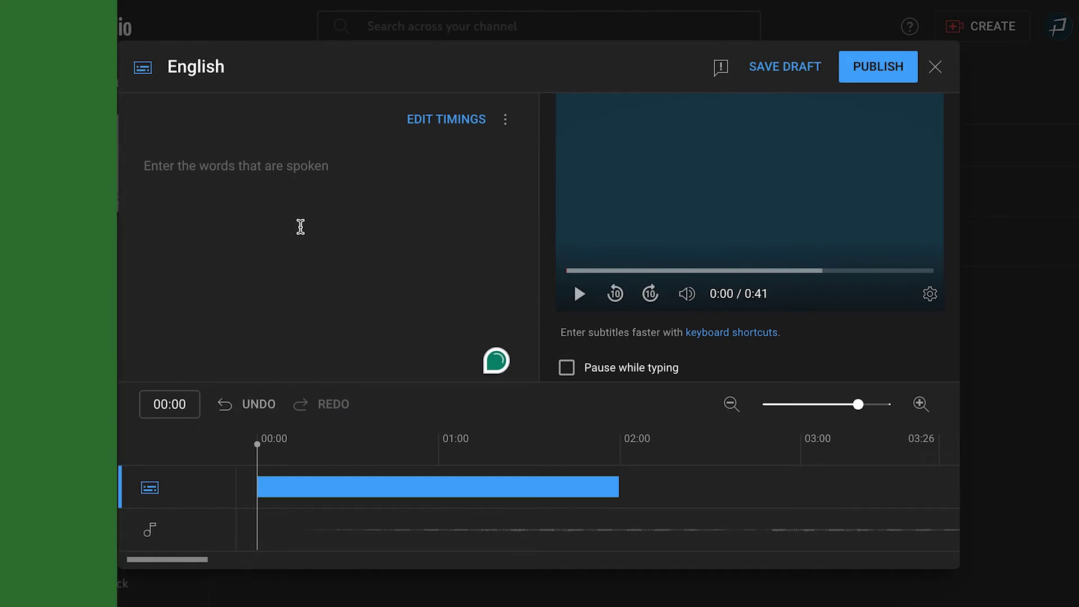
click(326, 229)
key(ctrl+v)
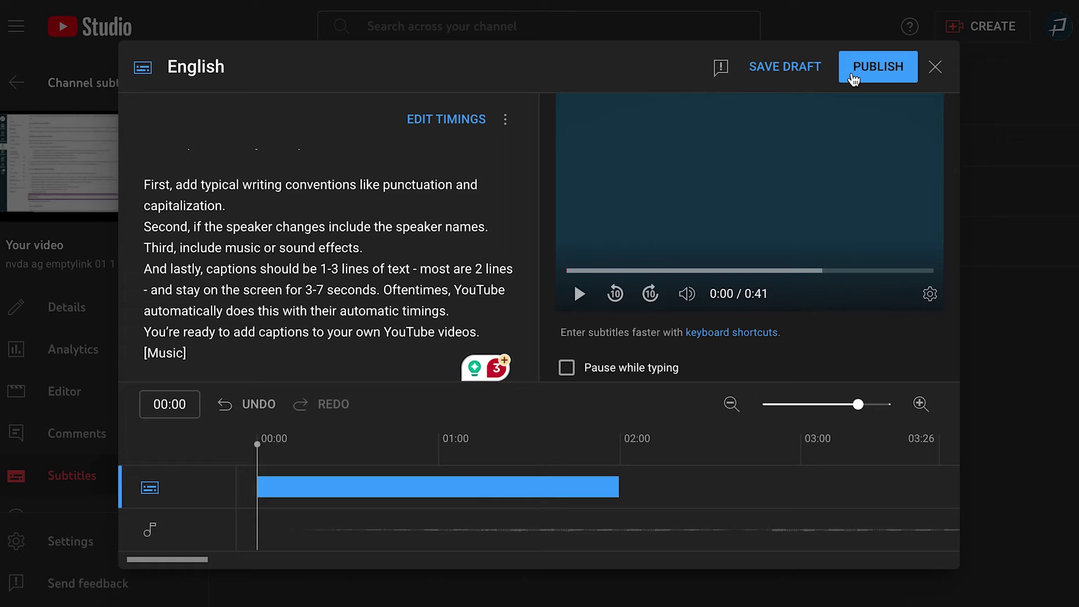
click(934, 67)
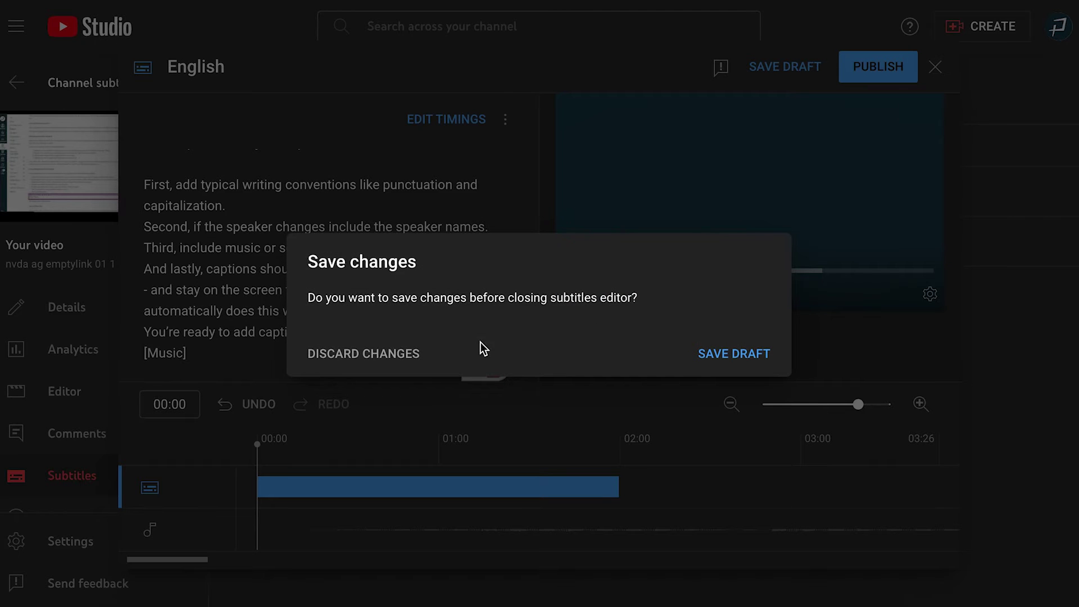
click(408, 355)
- Start manual captions for English (video language), toggle Pause while typing off and on, and view the playback speed options
click(532, 195)
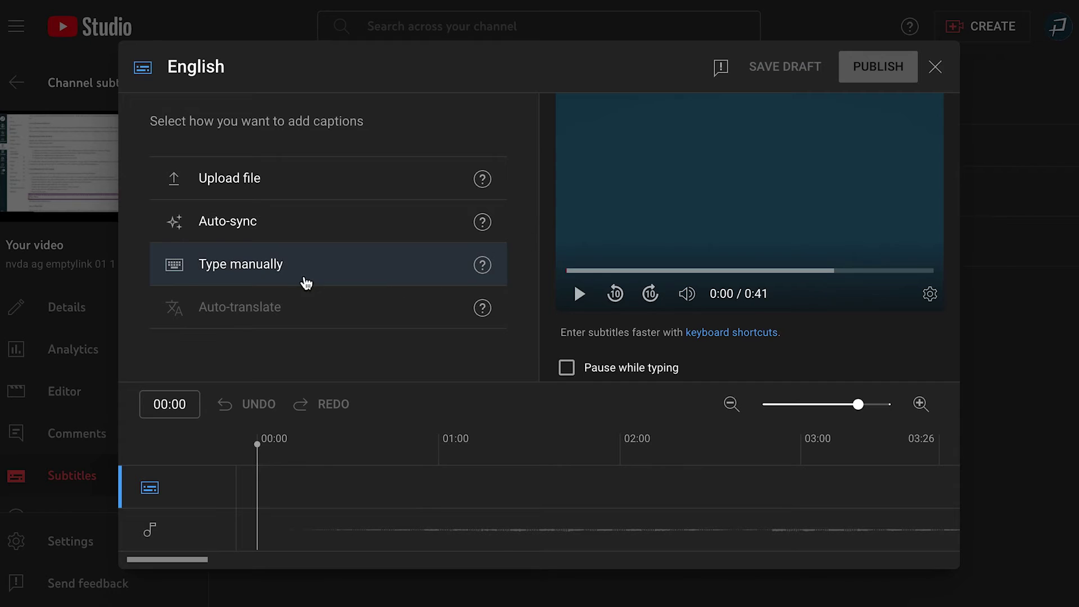
click(282, 272)
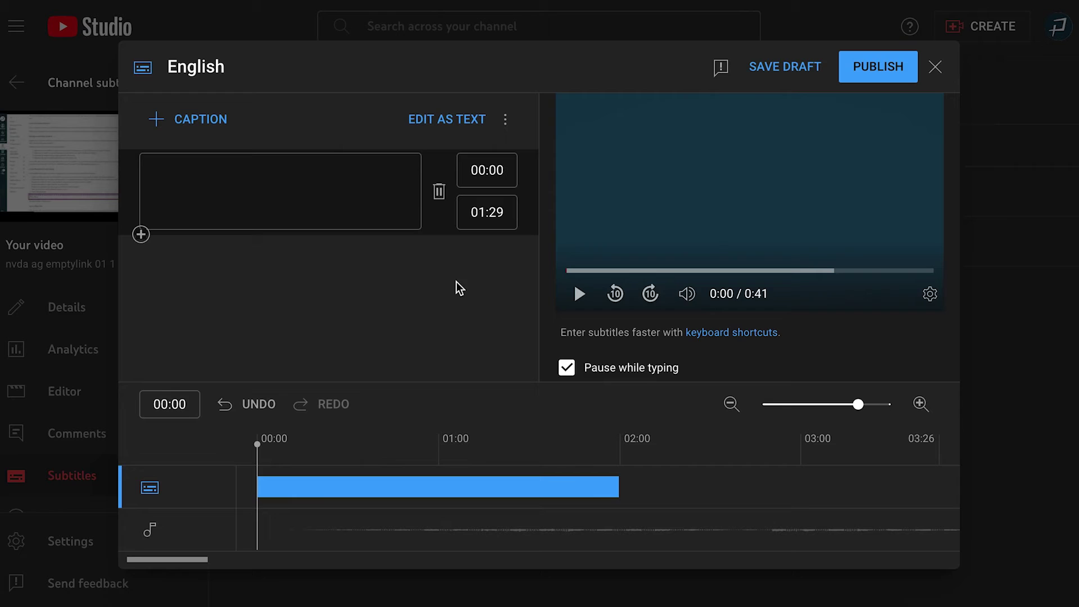
click(570, 369)
click(568, 368)
click(929, 294)
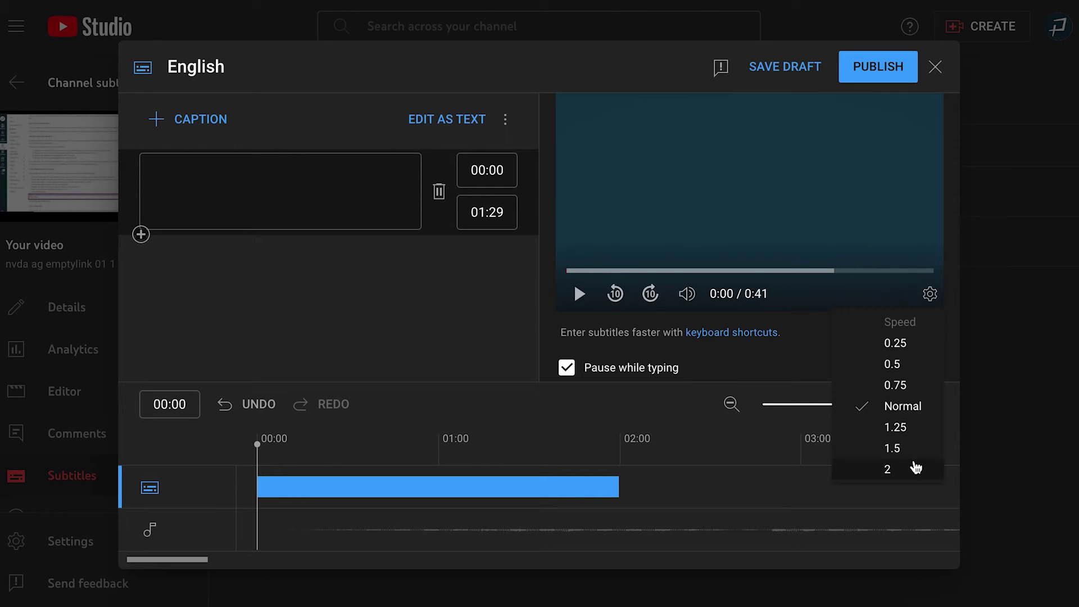
click(799, 341)
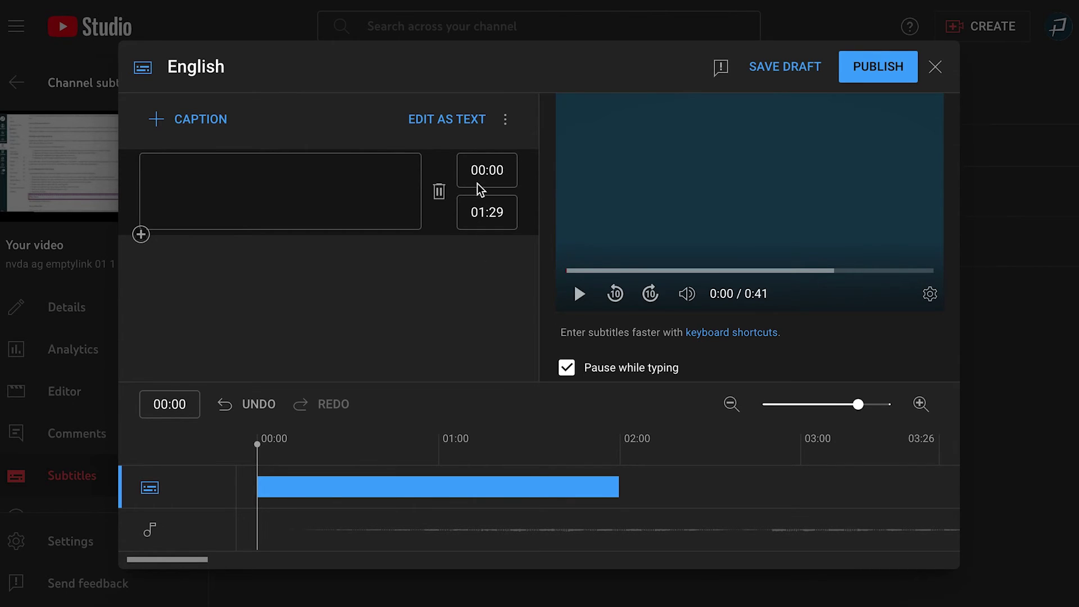
- Switch the manual captions to text editing, play the first few seconds of the video, and discard the changes
click(442, 127)
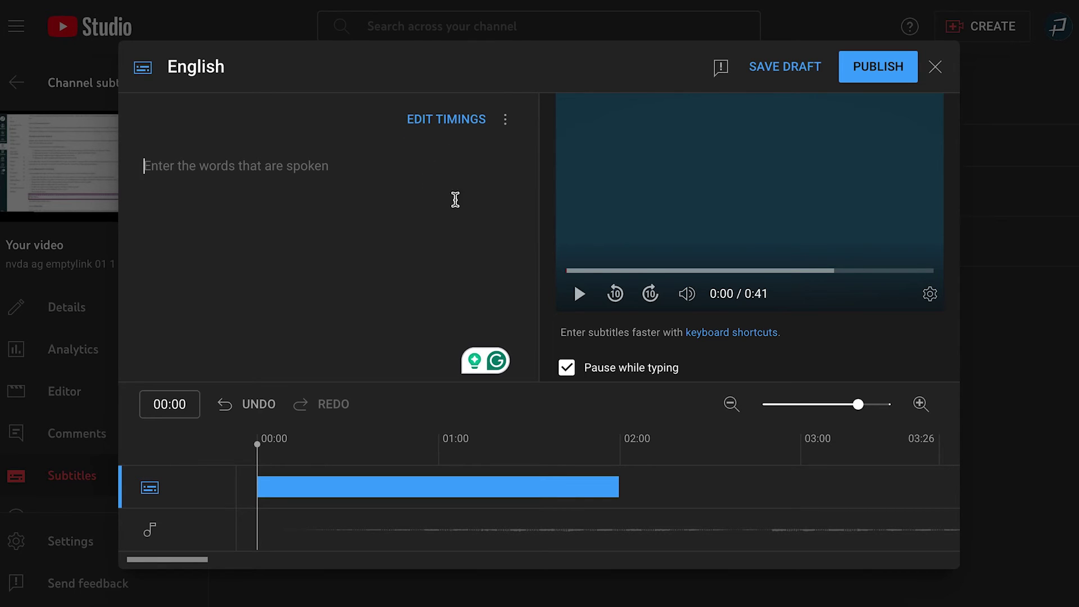
click(582, 298)
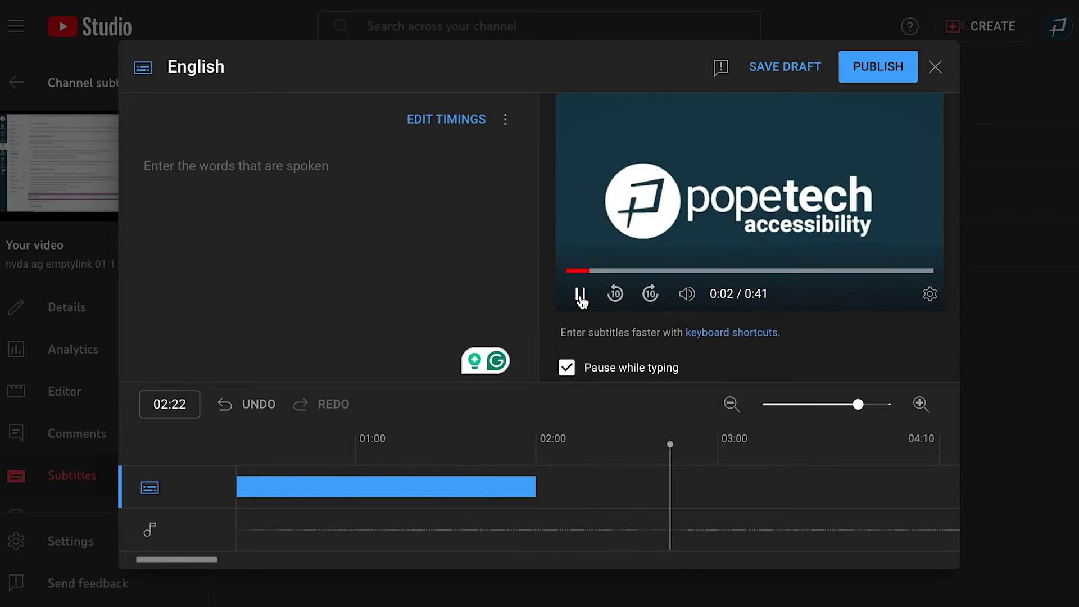
click(581, 298)
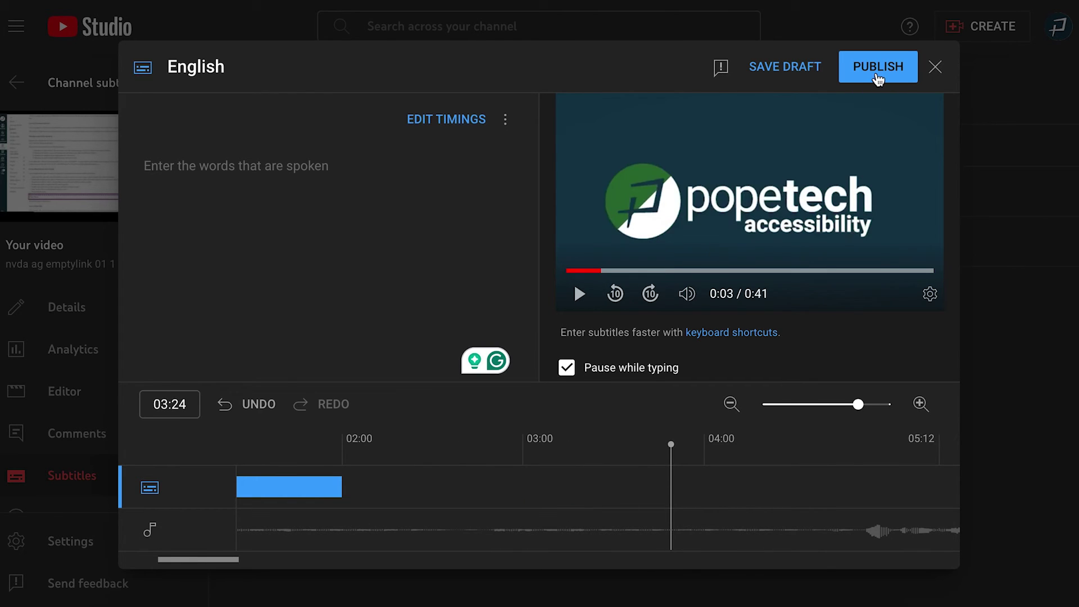
click(934, 67)
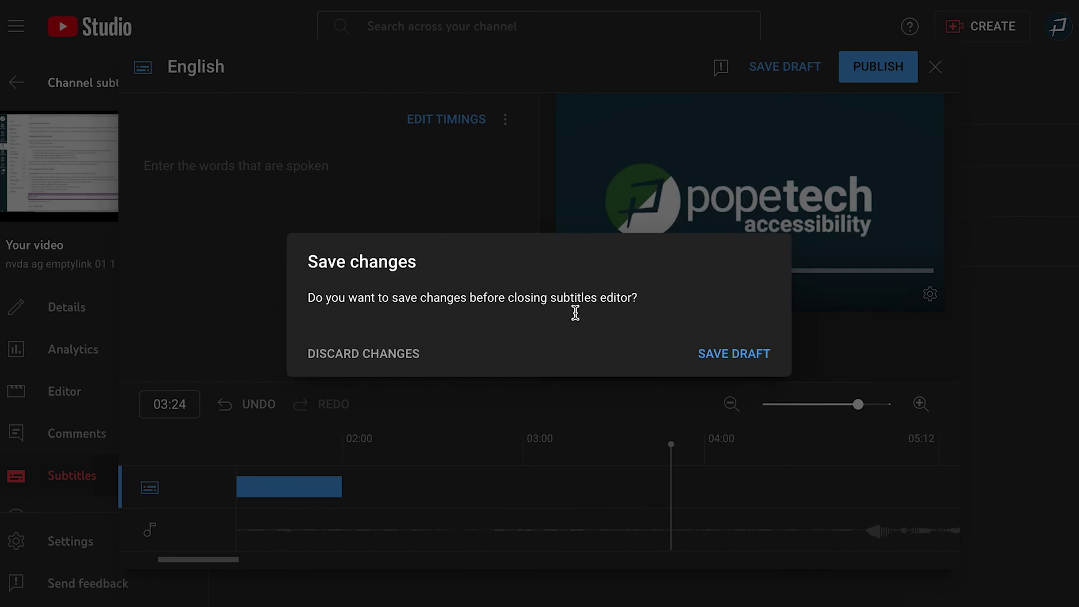
click(392, 360)
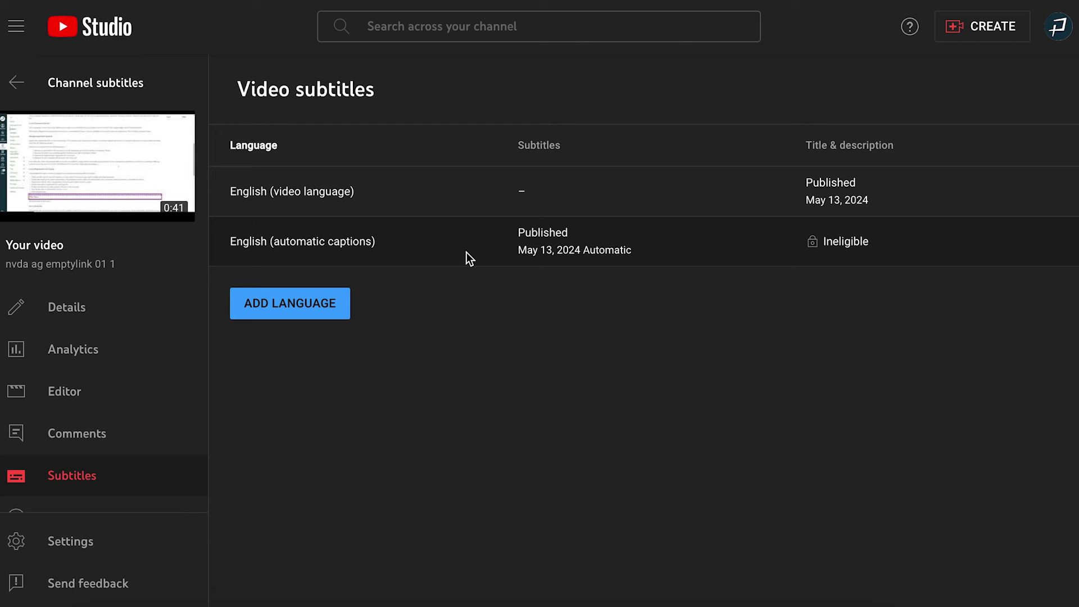
- Duplicate the English automatic captions for editing, toggle the timings view, and publish the copy as the English video captions
mouse_move(531, 247)
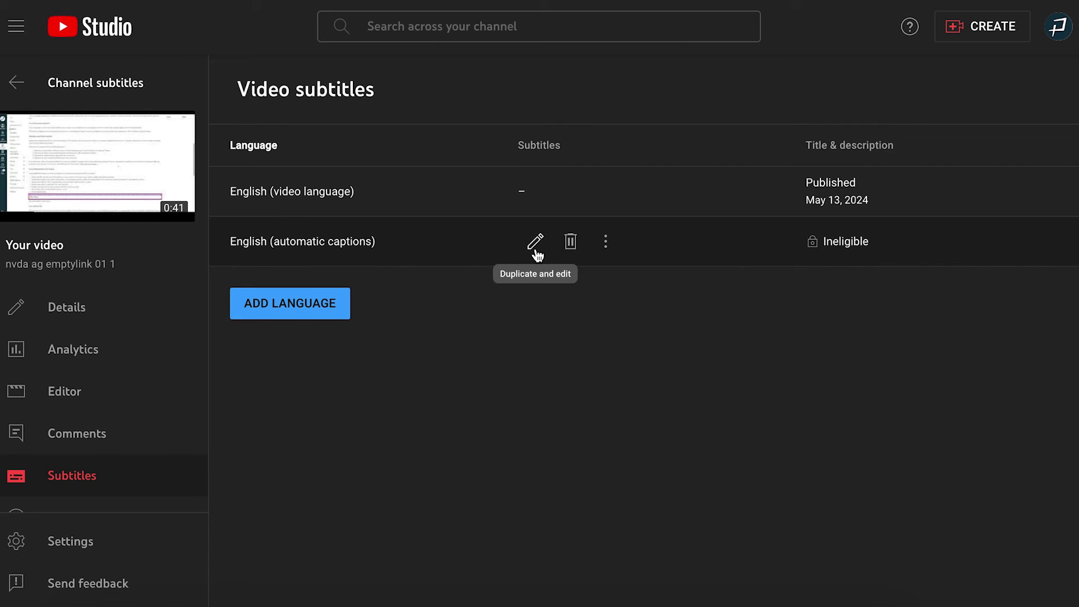
click(535, 248)
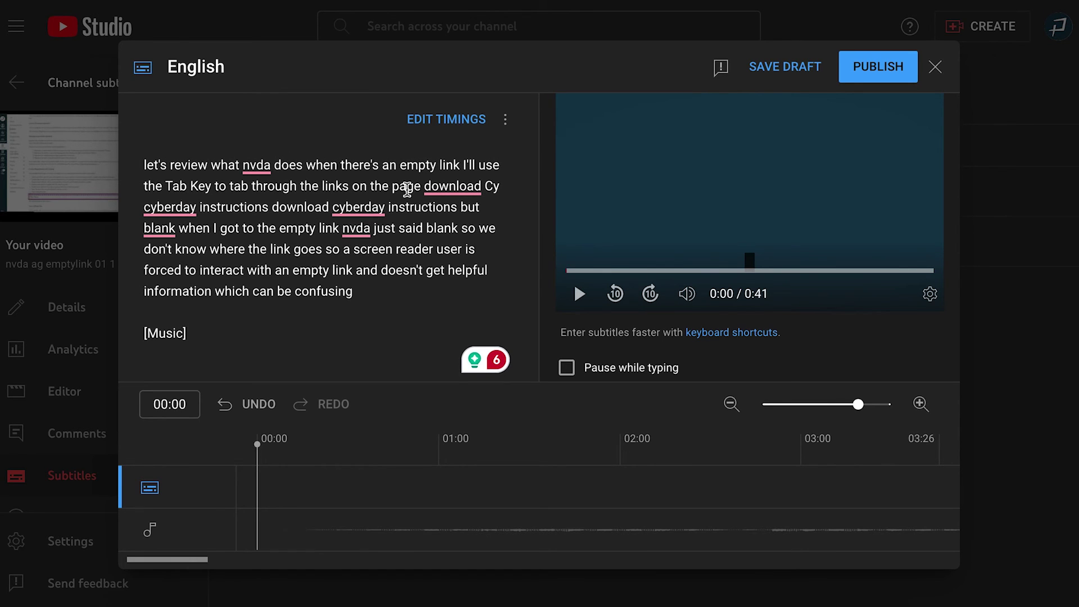
click(464, 126)
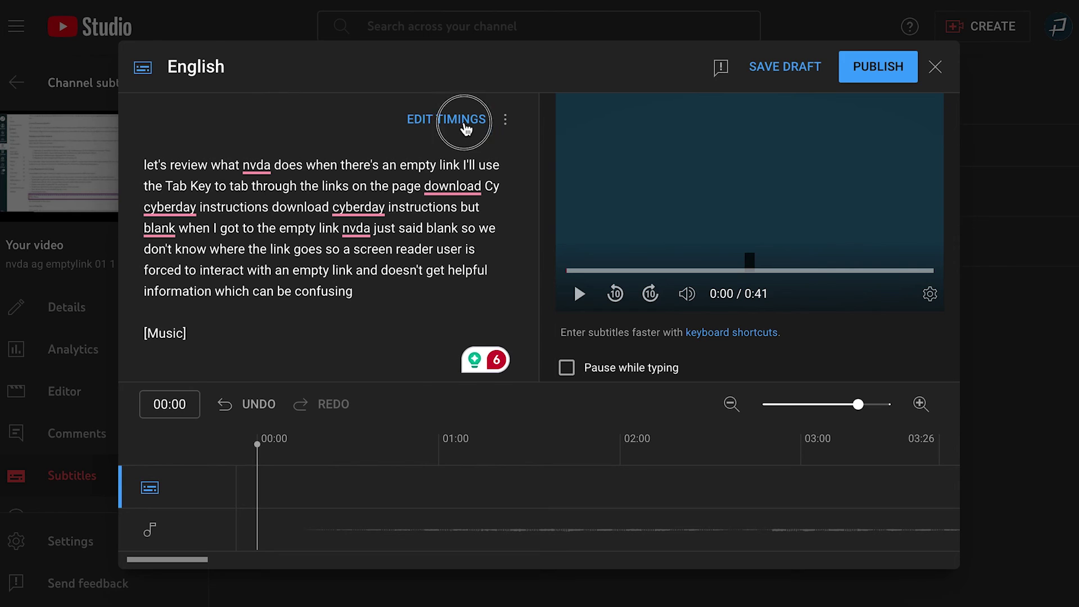
click(465, 124)
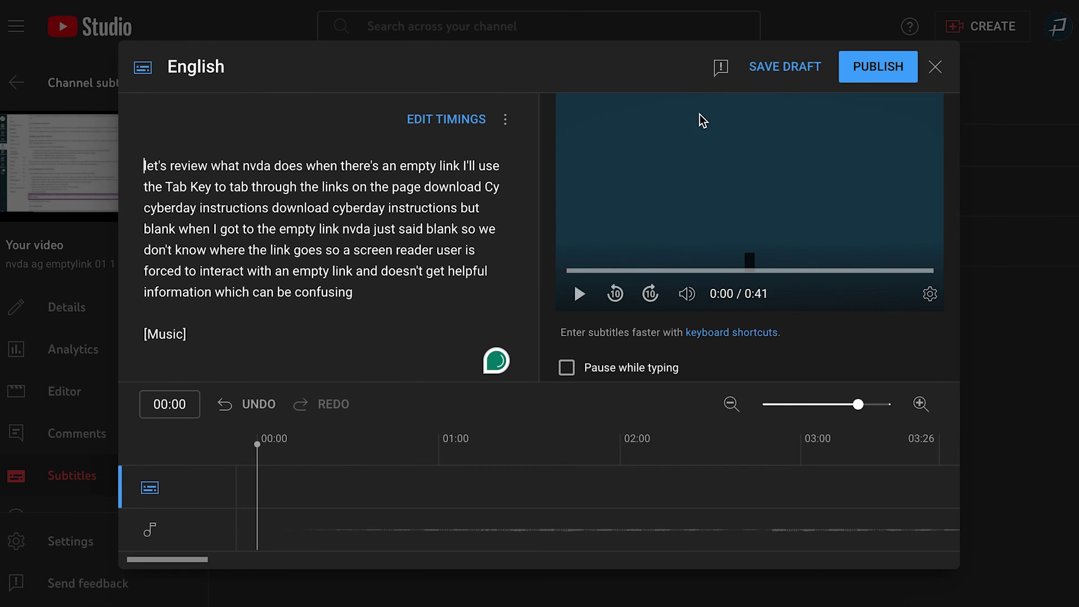
click(866, 66)
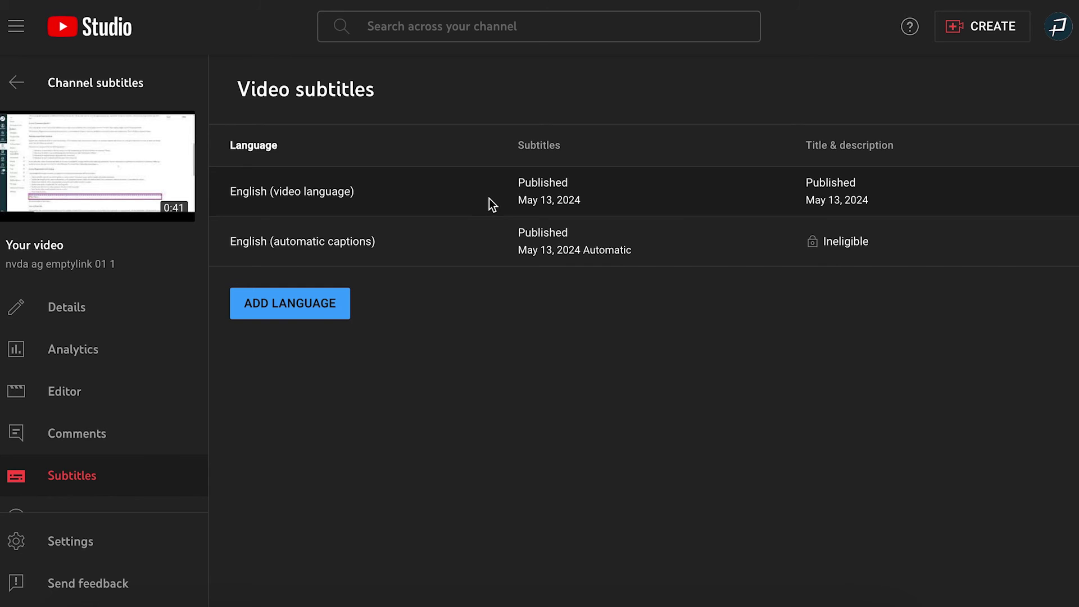
- Delete the English (automatic captions) track from the video's subtitles and confirm the deletion
mouse_move(535, 242)
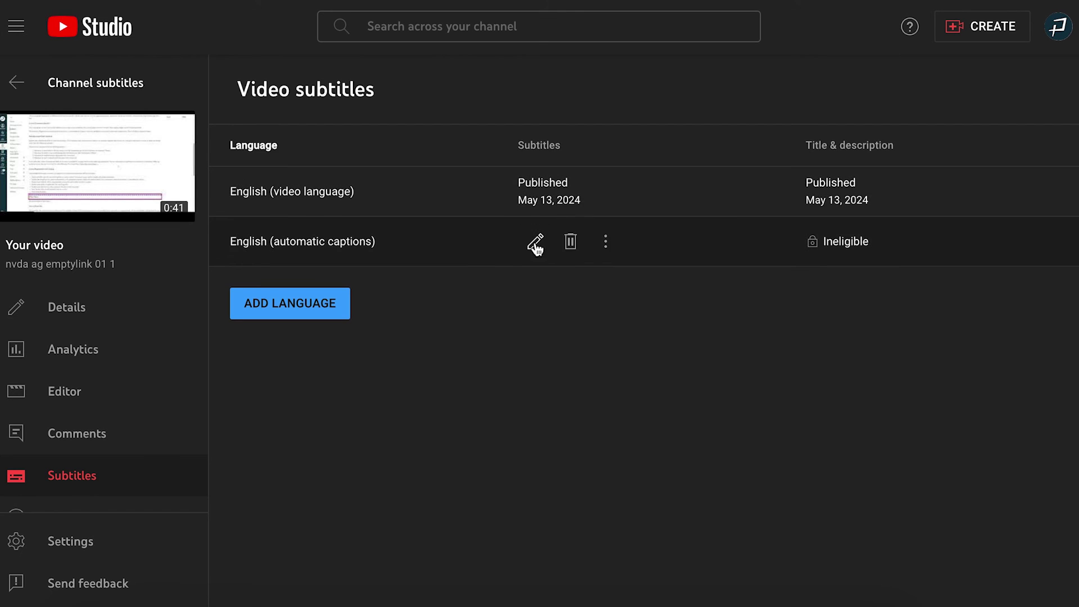
click(570, 244)
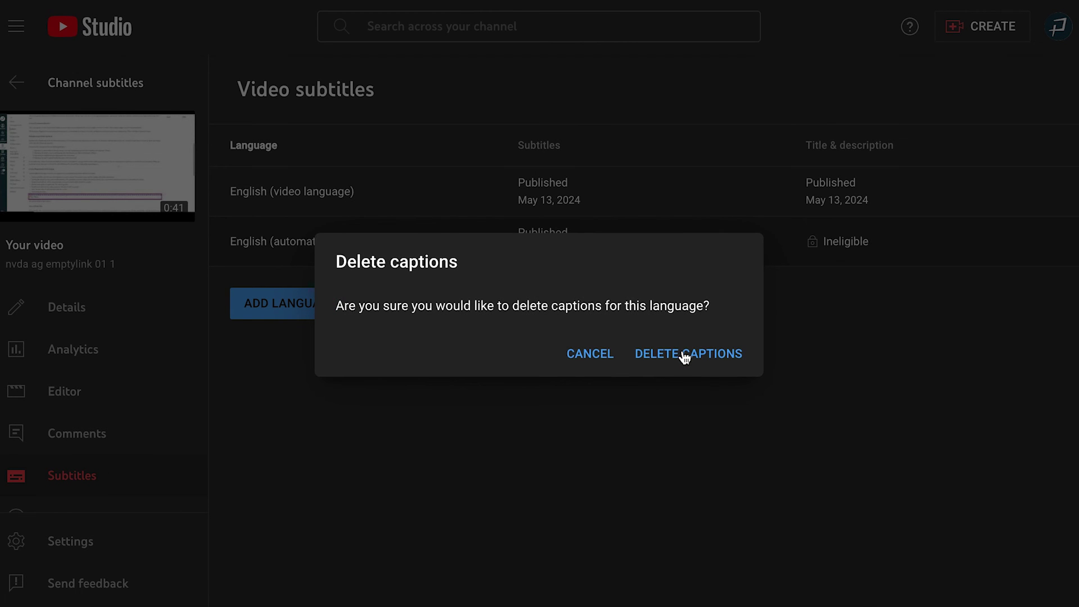
click(655, 354)
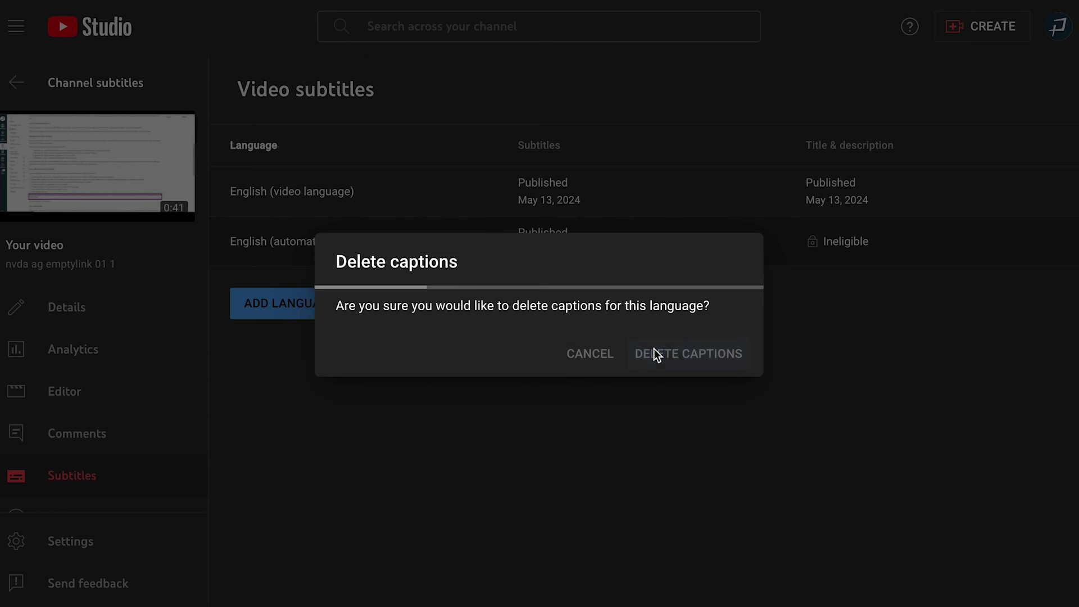